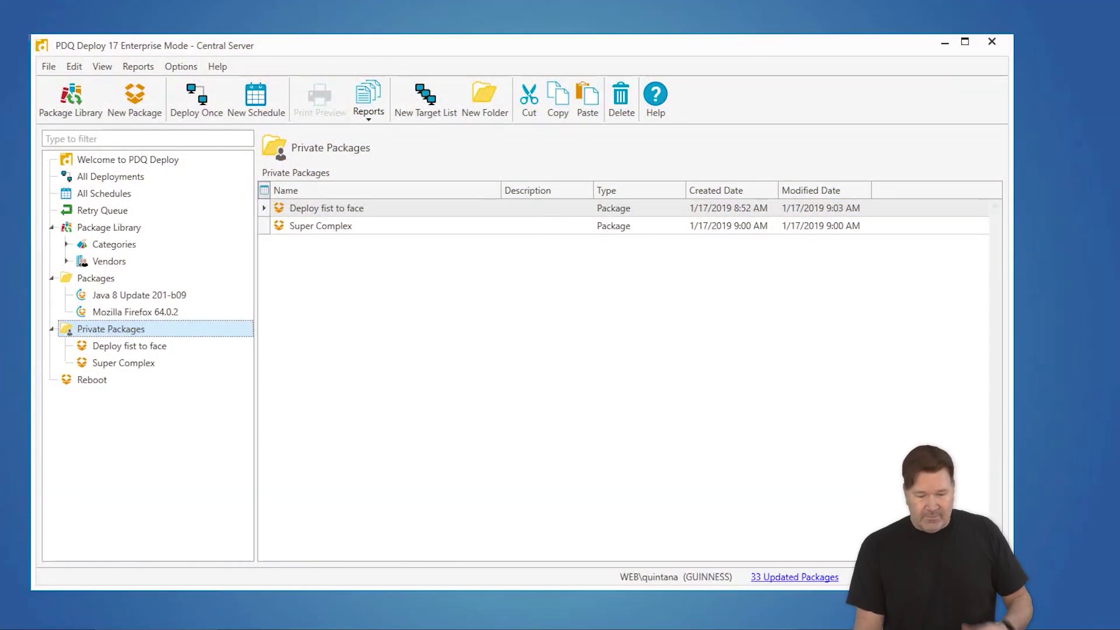
Filter the Package Library for 'chrom' and download Google Chrome Enterprise 71.0.3578.98
{"action": "left_click", "coordinate": [106, 229]}
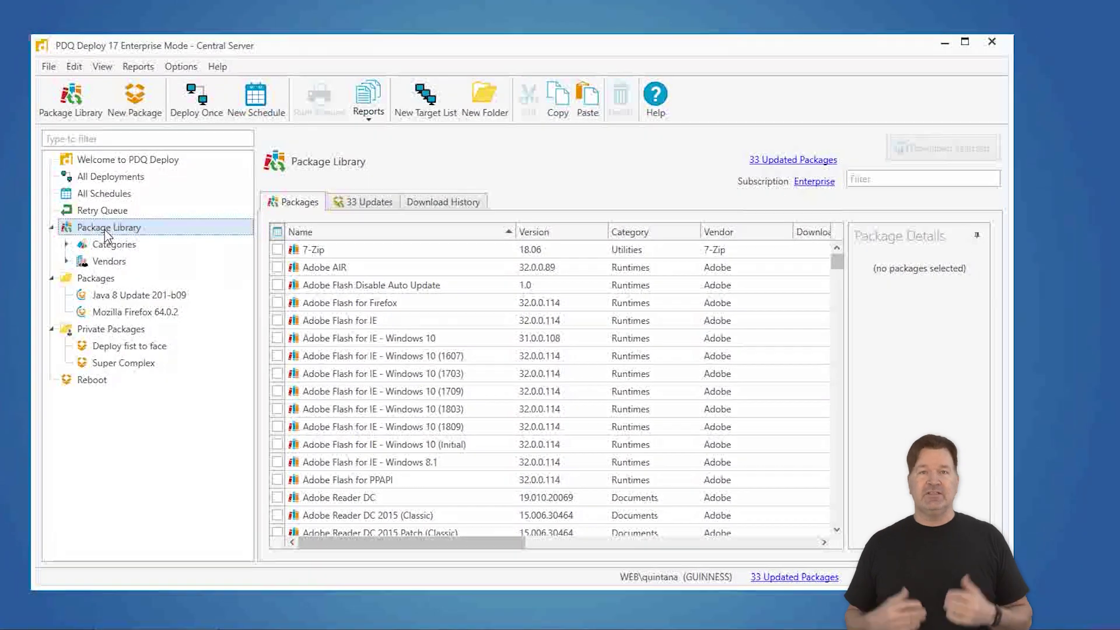
{"action": "left_click", "coordinate": [866, 174]}
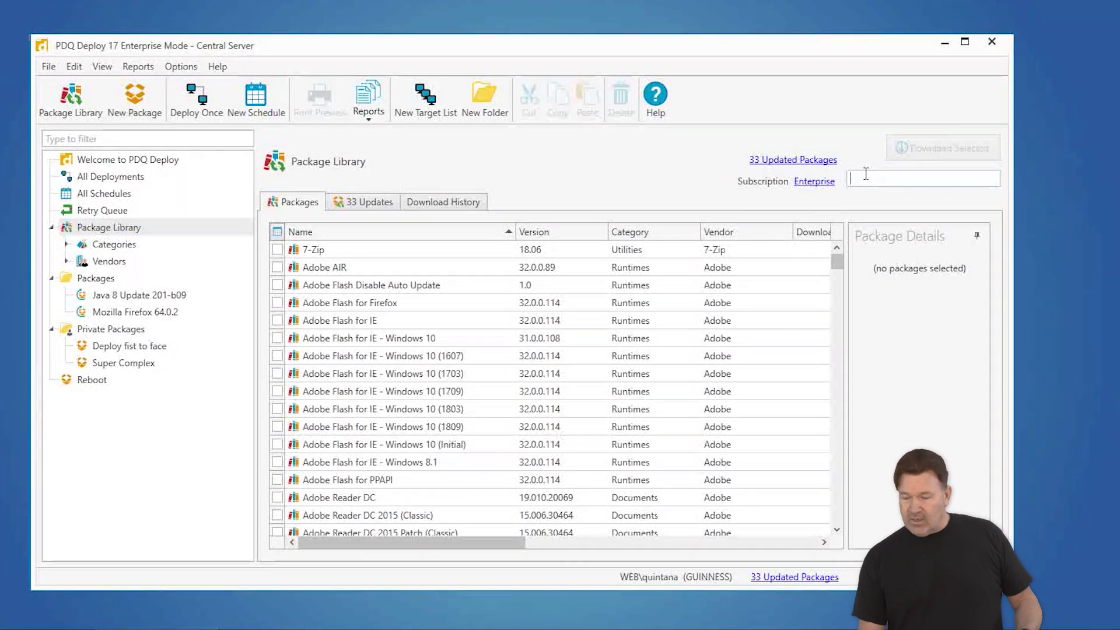
{"action": "type", "text": "x"}
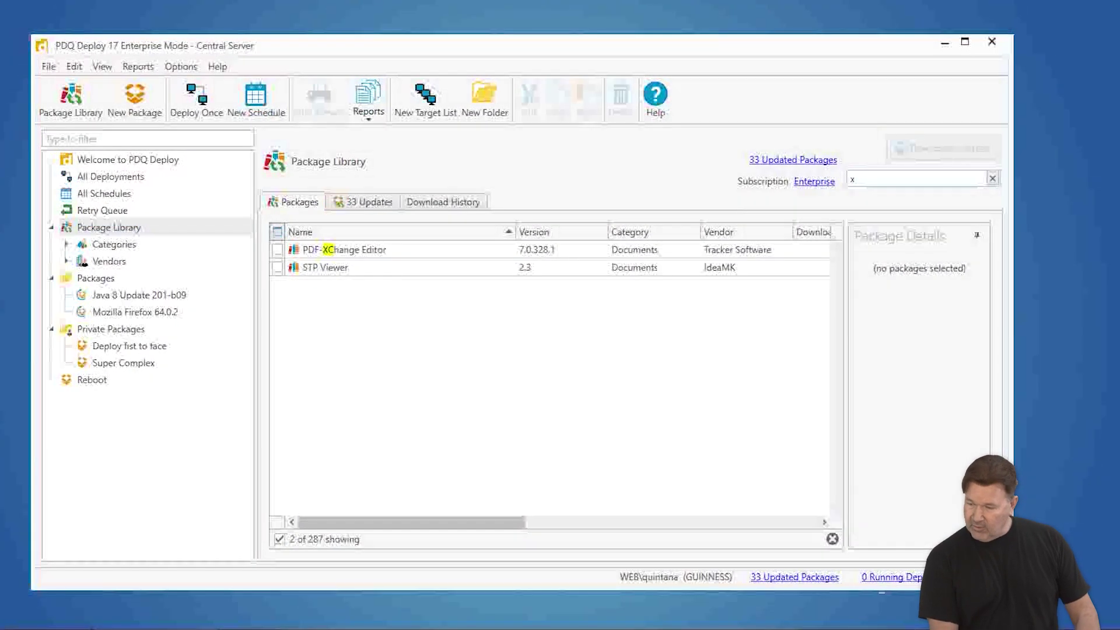
{"action": "key", "text": "BackSpace"}
{"action": "type", "text": "chrom"}
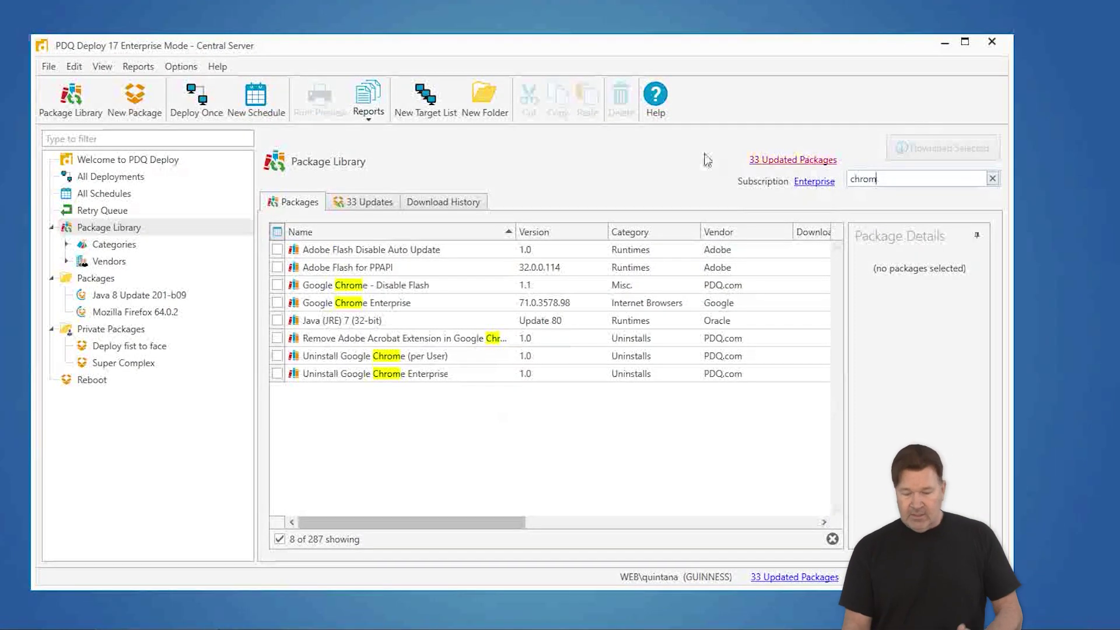
{"action": "left_click", "coordinate": [278, 303]}
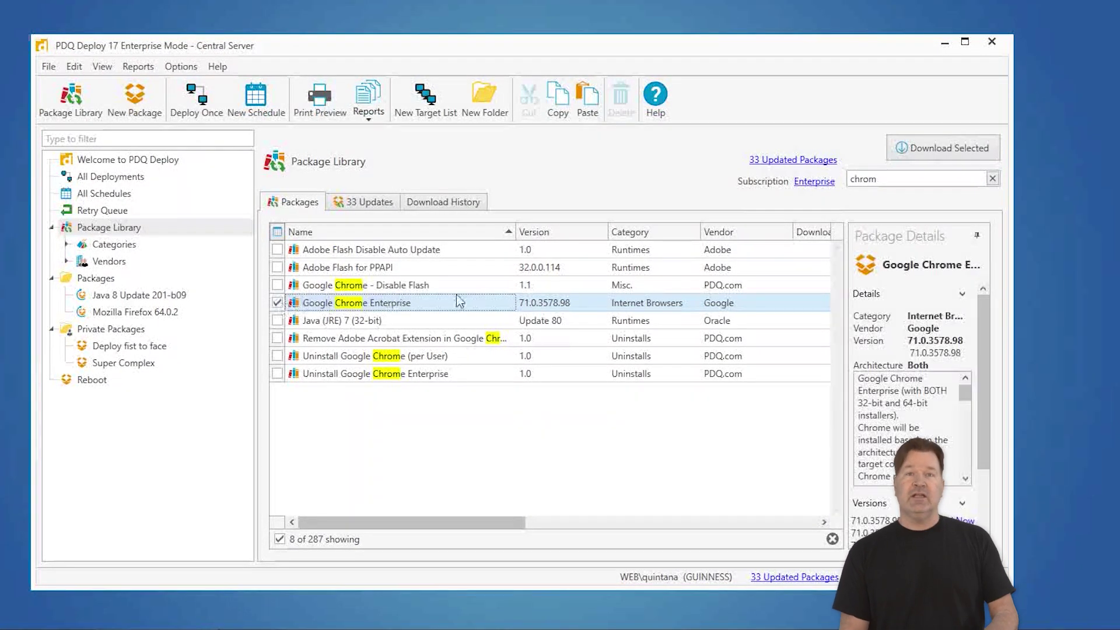
{"action": "left_click", "coordinate": [927, 150]}
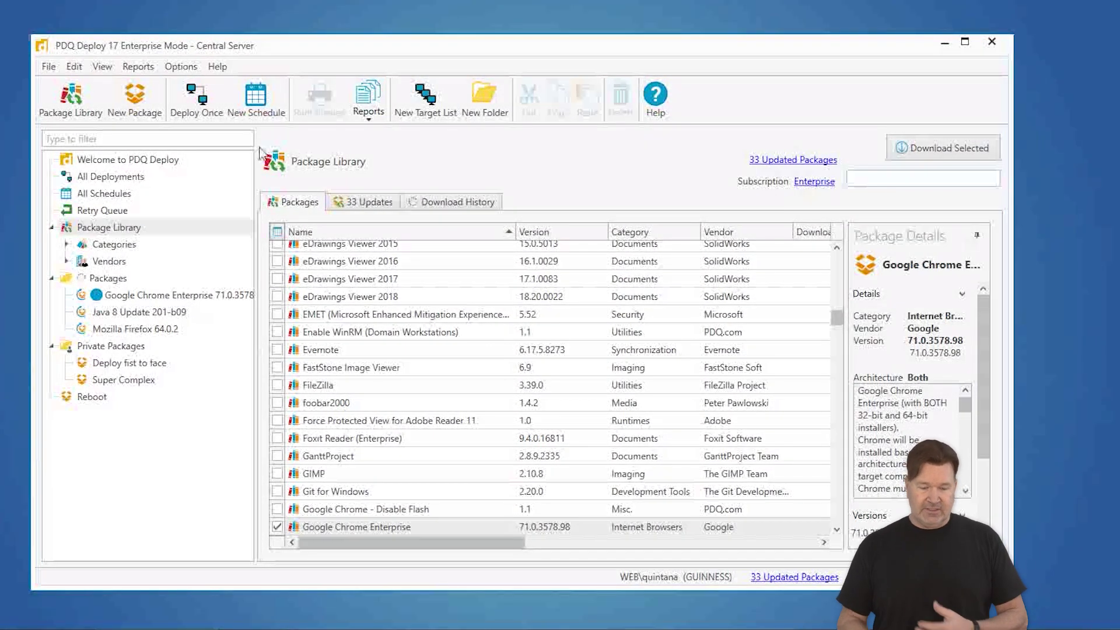
{"action": "left_click", "coordinate": [181, 66]}
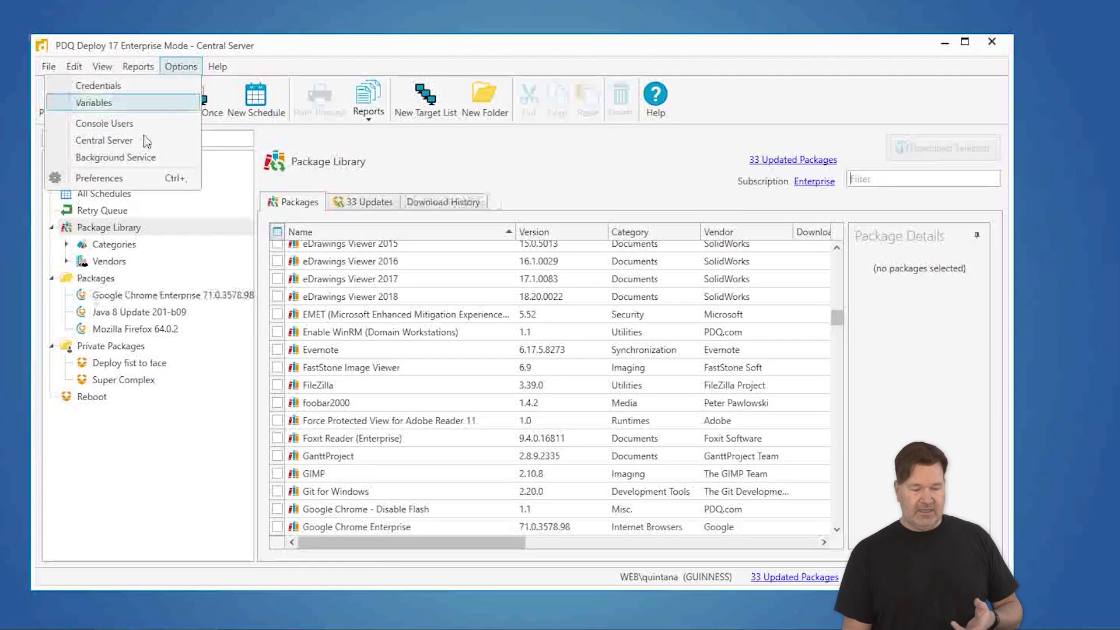
{"action": "left_click", "coordinate": [113, 177]}
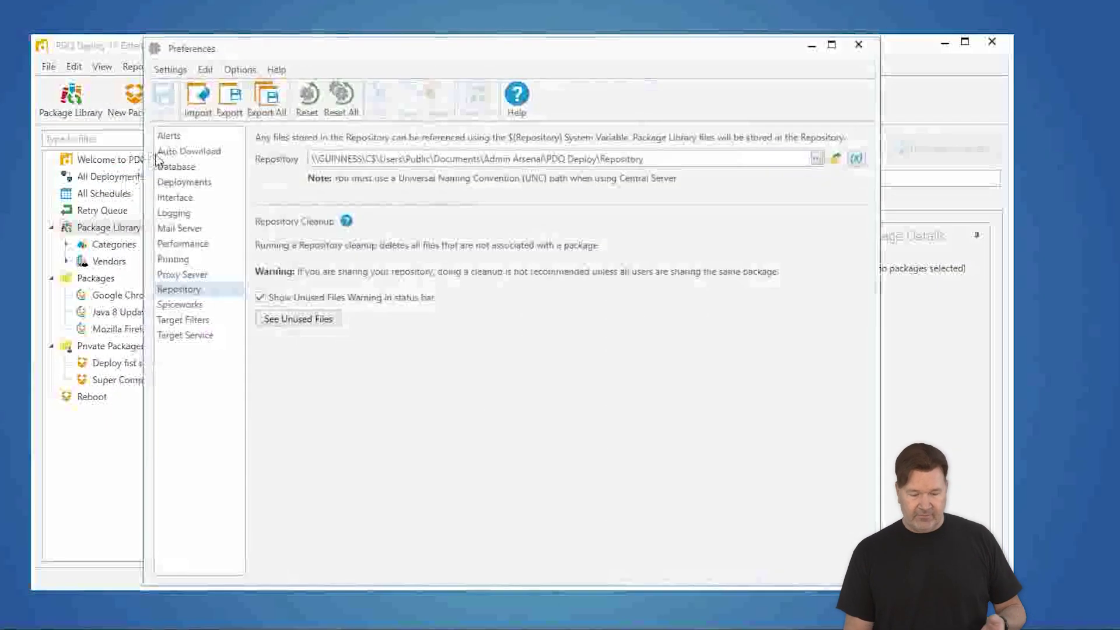
{"action": "left_click", "coordinate": [188, 151]}
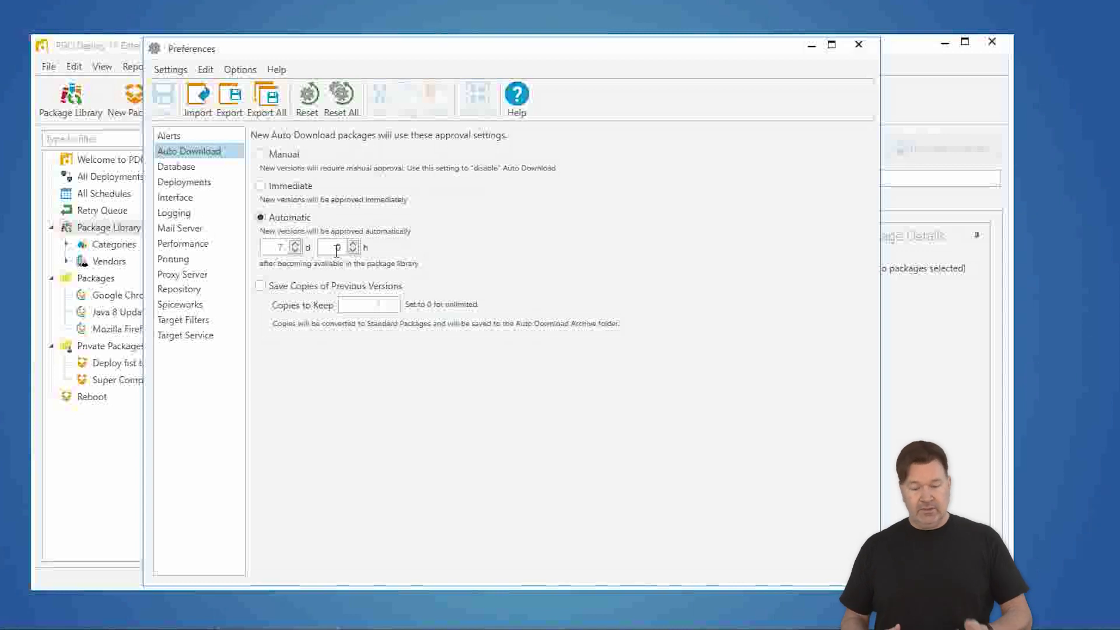
{"action": "left_click", "coordinate": [859, 46]}
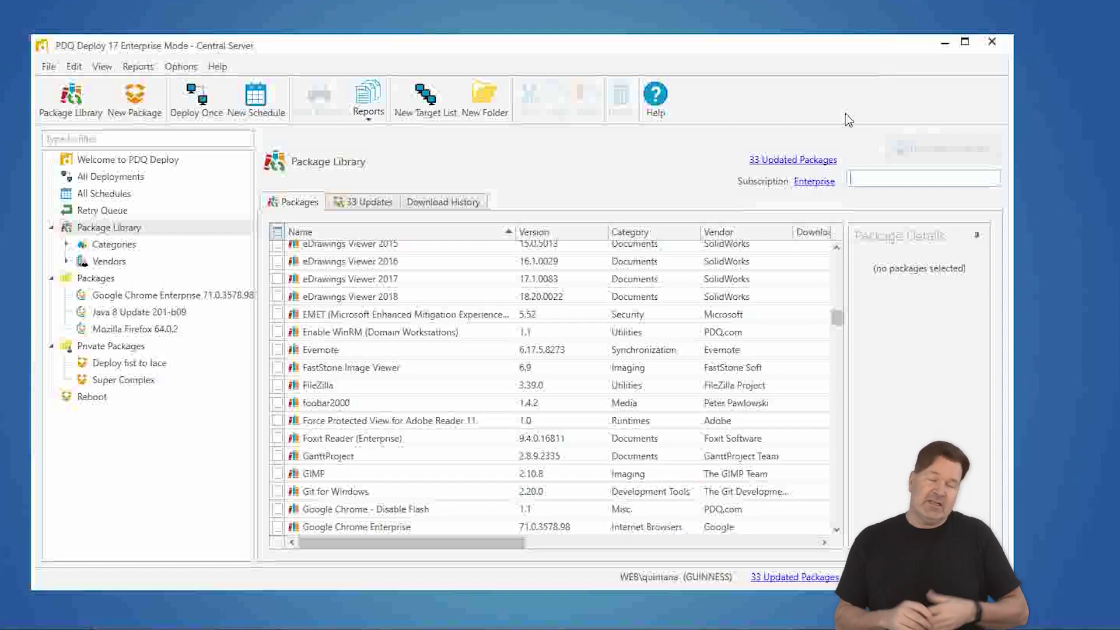
Start a new deployment schedule for the Google Chrome Enterprise package
{"action": "left_click", "coordinate": [178, 297]}
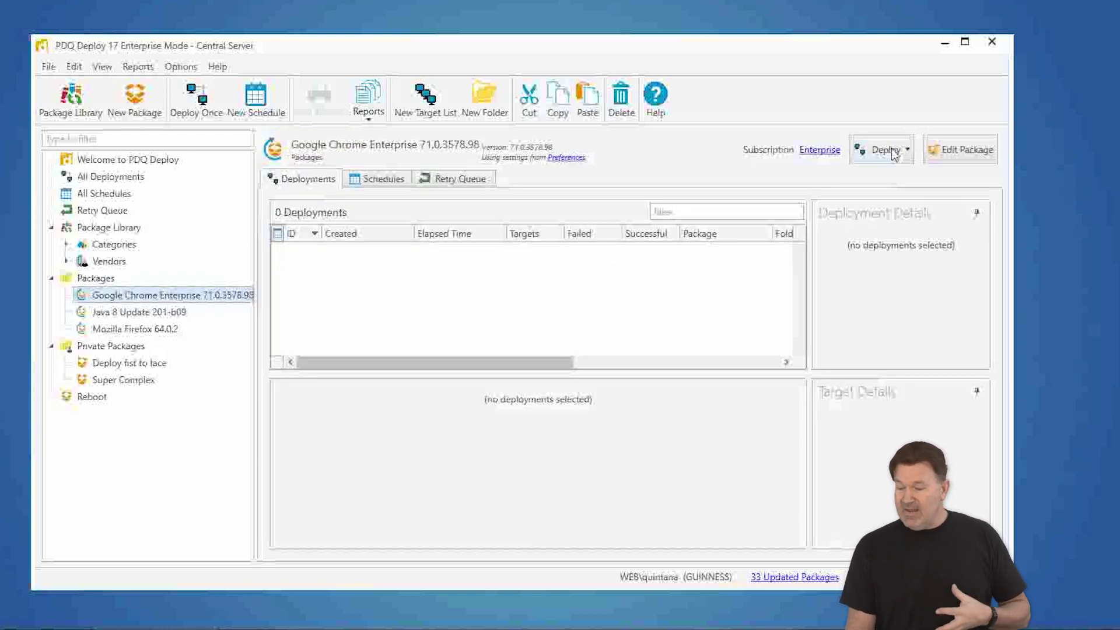
{"action": "left_click", "coordinate": [909, 153]}
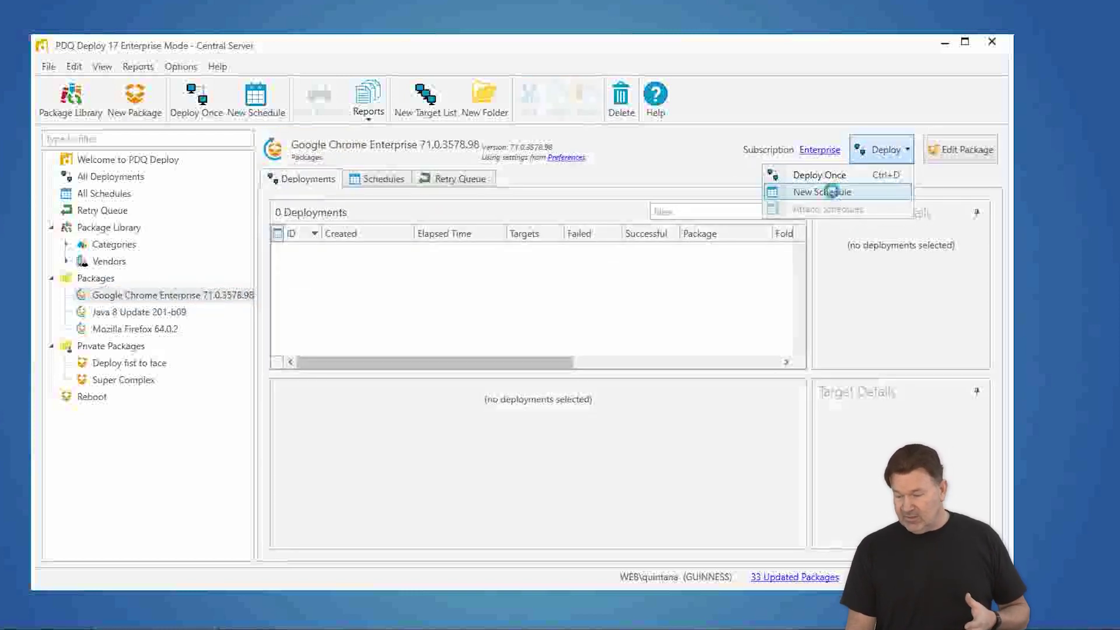
{"action": "left_click", "coordinate": [831, 192]}
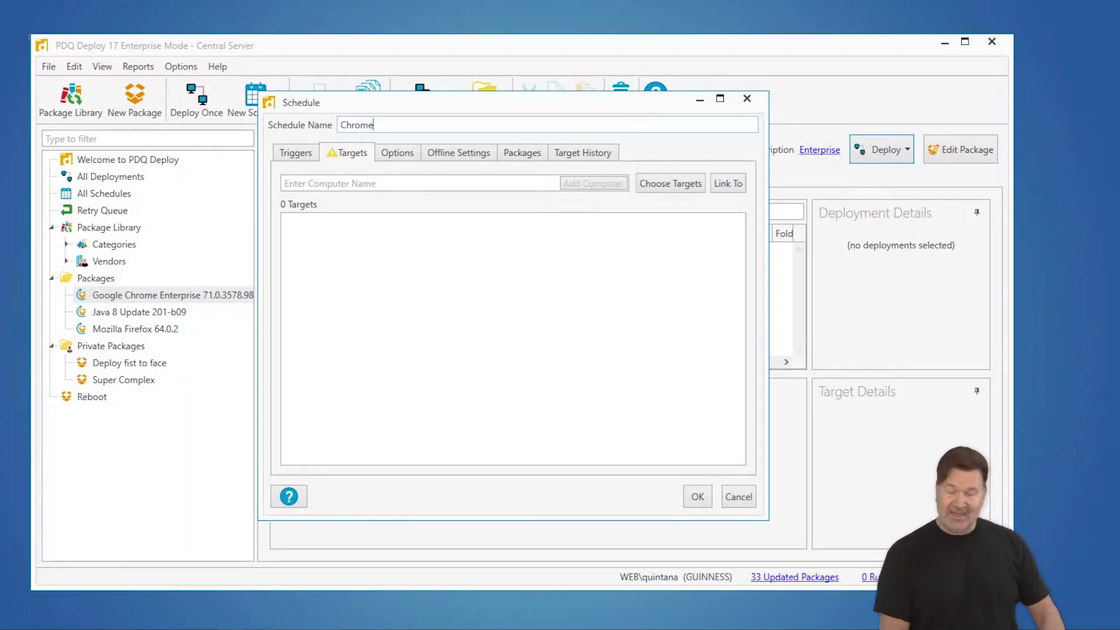
Add a Weekly trigger to the Chrome schedule with the hour set to 1
{"action": "left_click", "coordinate": [299, 155]}
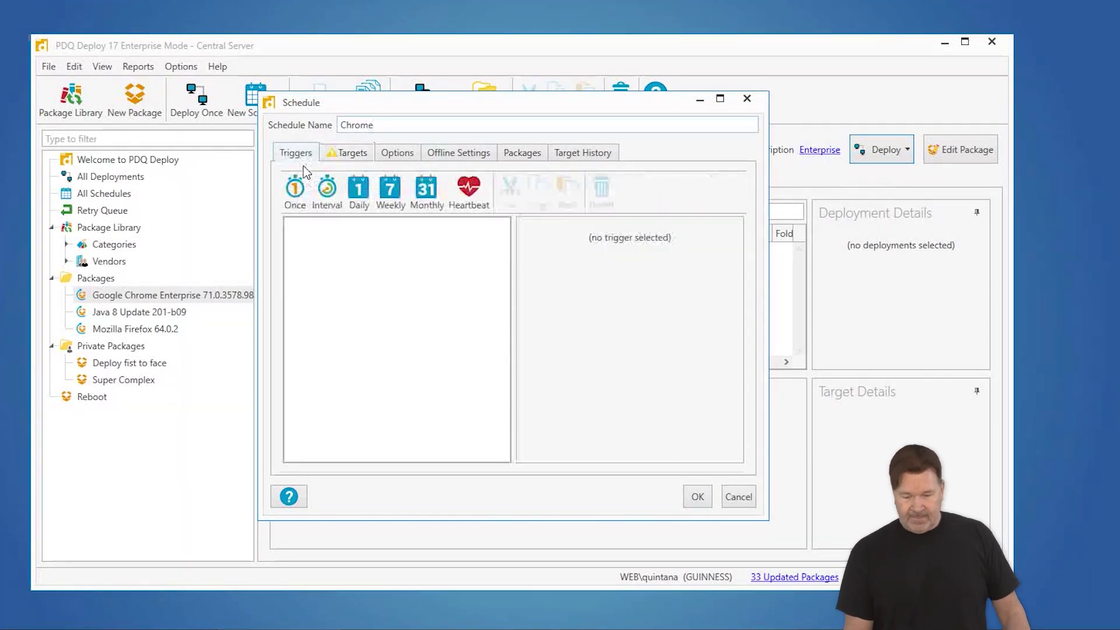
{"action": "left_click", "coordinate": [392, 196]}
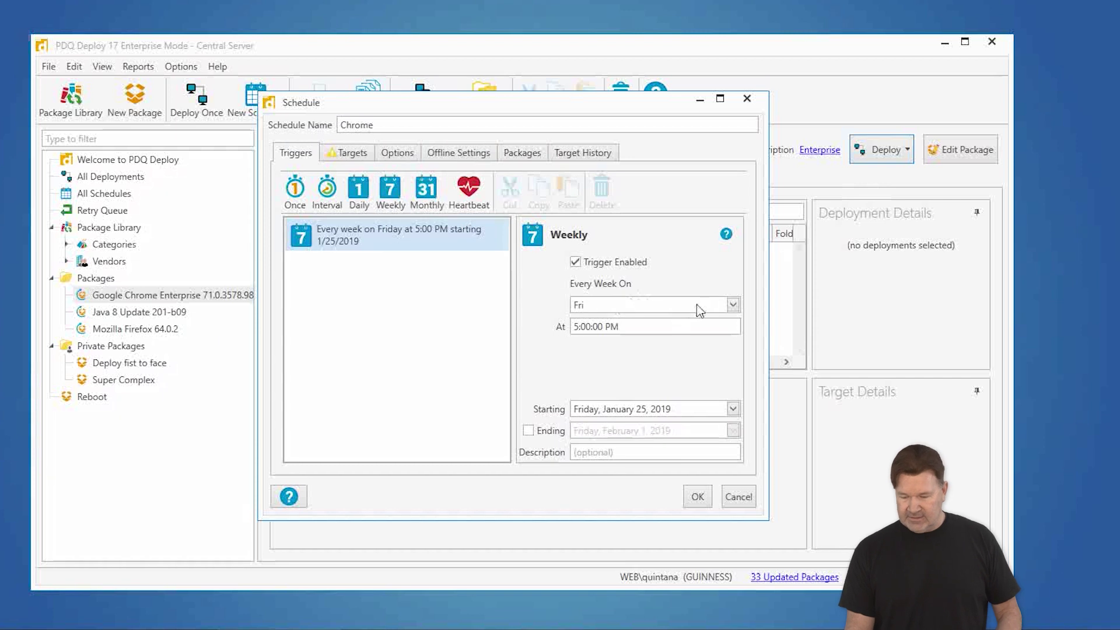
{"action": "left_click", "coordinate": [577, 327]}
{"action": "type", "text": "1"}
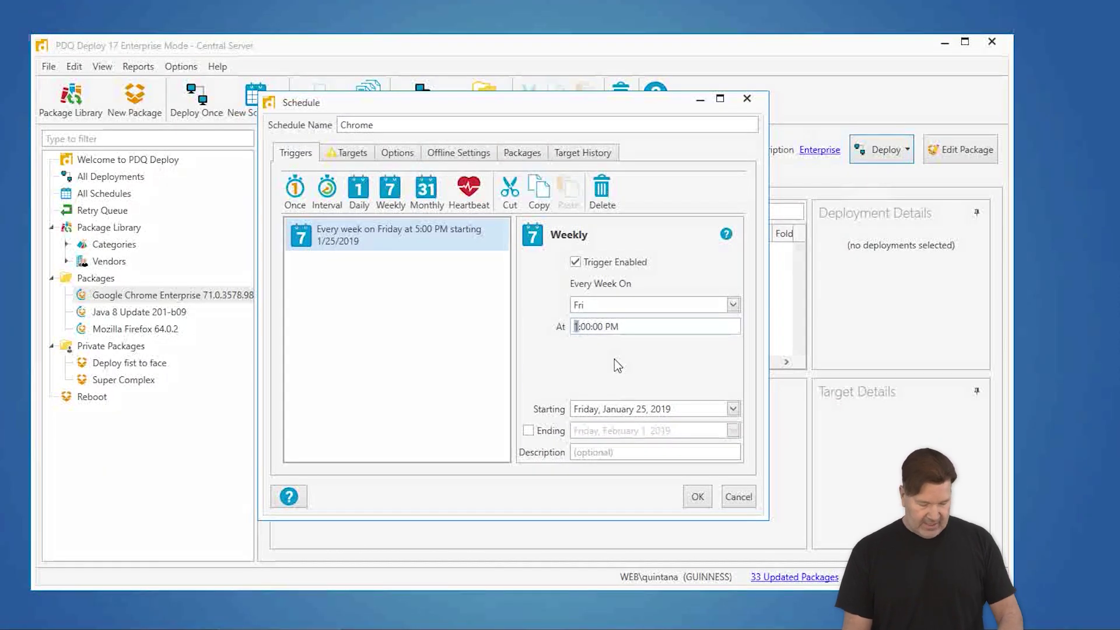
{"action": "left_click", "coordinate": [360, 154]}
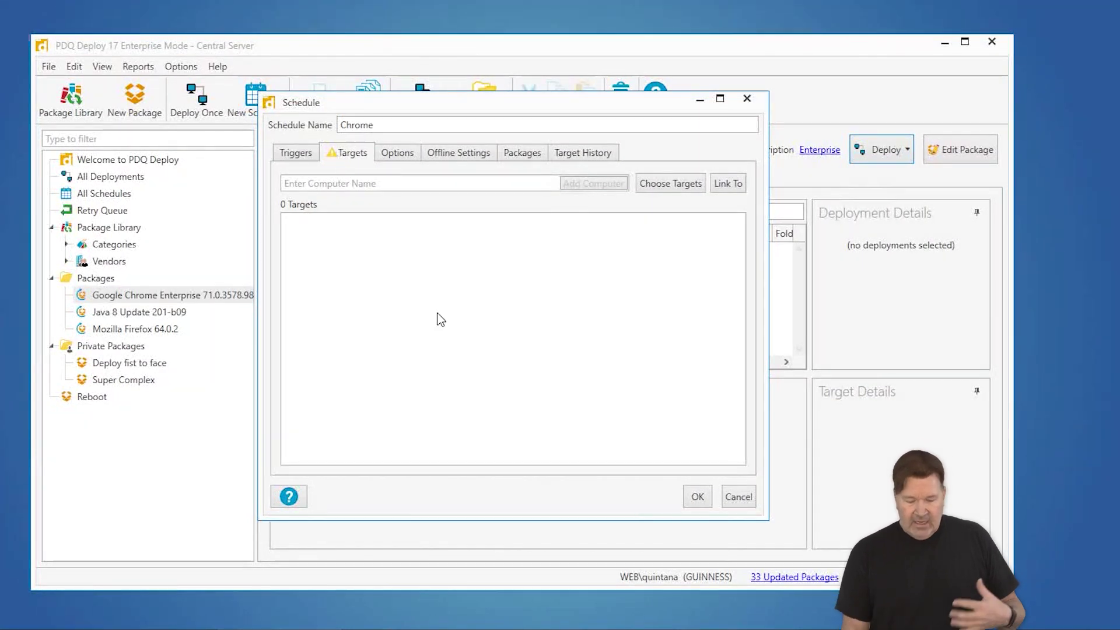
In PDQ Inventory, step through Chrome Enterprise and (Latest) to the (Old) collection's 15 computers
{"action": "left_click", "coordinate": [398, 623]}
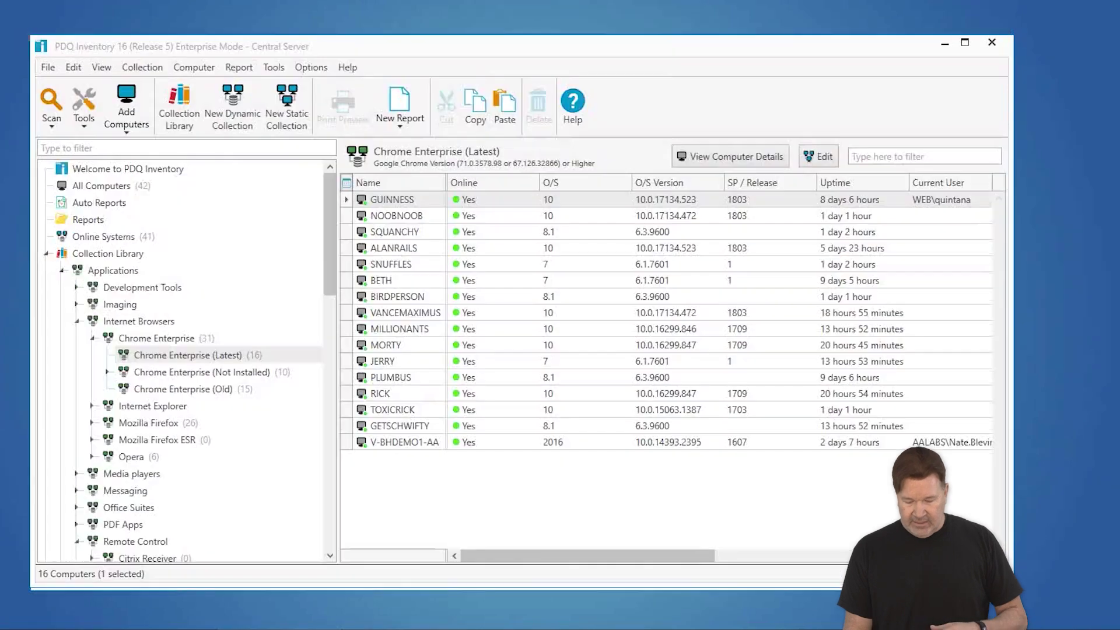
{"action": "left_click", "coordinate": [154, 344]}
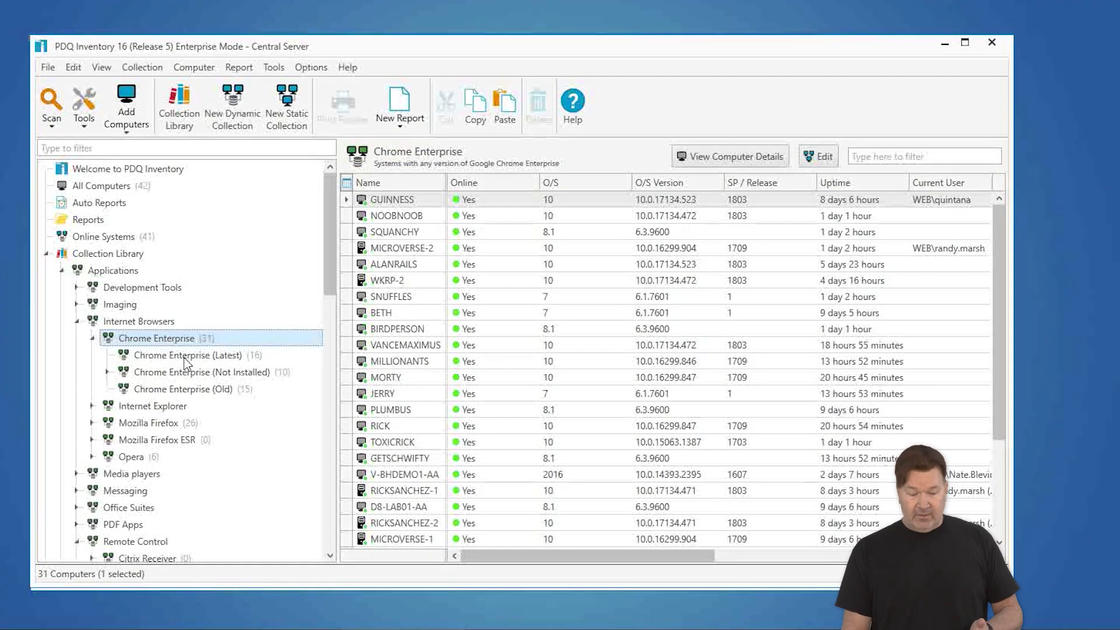
{"action": "left_click", "coordinate": [184, 357]}
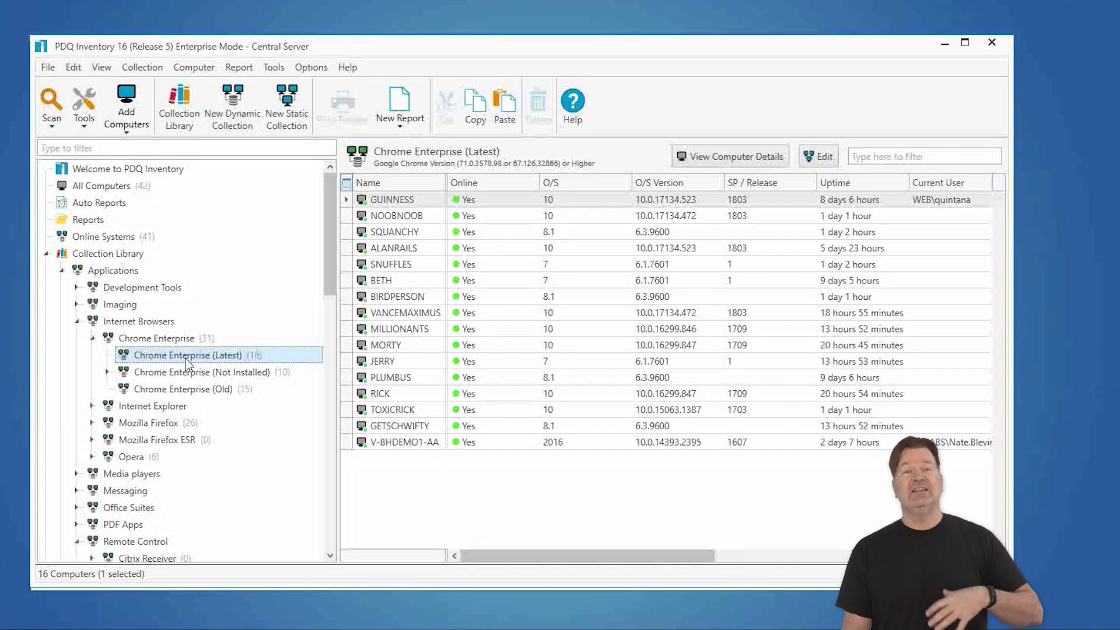
{"action": "left_click", "coordinate": [212, 392]}
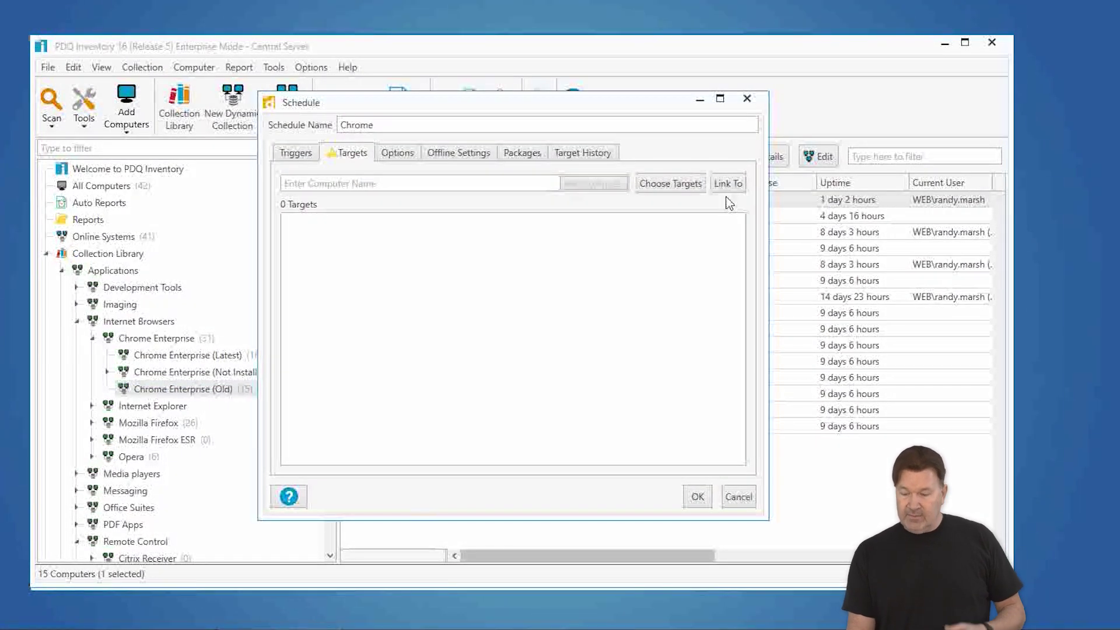
Link targets to the PDQ Inventory collection Chrome Enterprise (Old) and tick Stop deploying once succeeded
{"action": "left_click", "coordinate": [693, 219]}
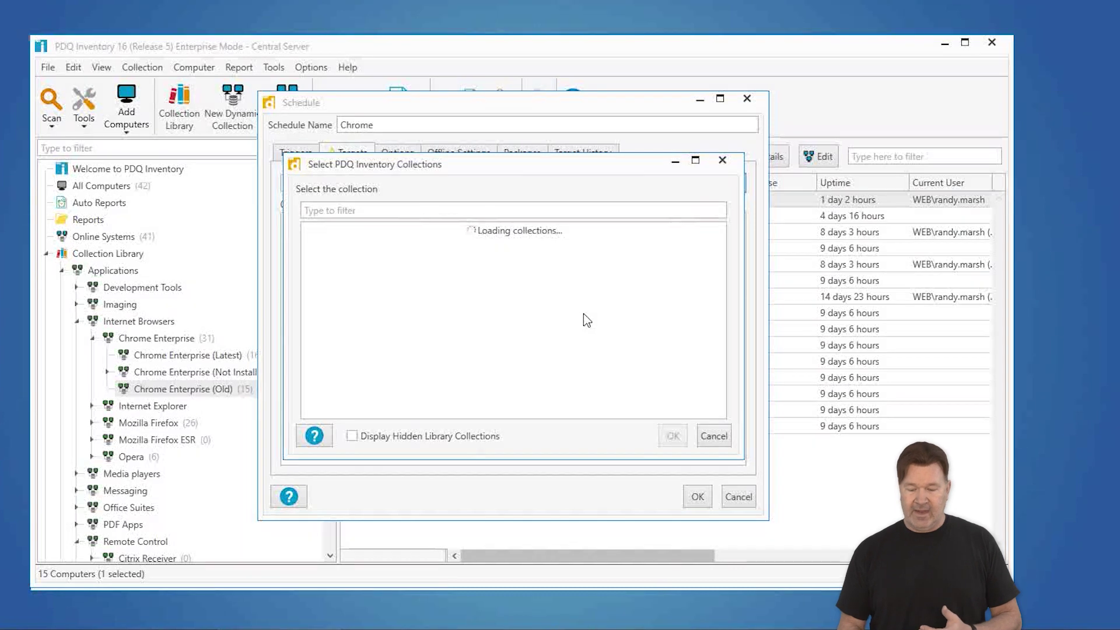
{"action": "scroll", "coordinate": [449, 327], "scroll_direction": "up", "scroll_amount": 5}
{"action": "scroll", "coordinate": [449, 327], "scroll_direction": "up", "scroll_amount": 12}
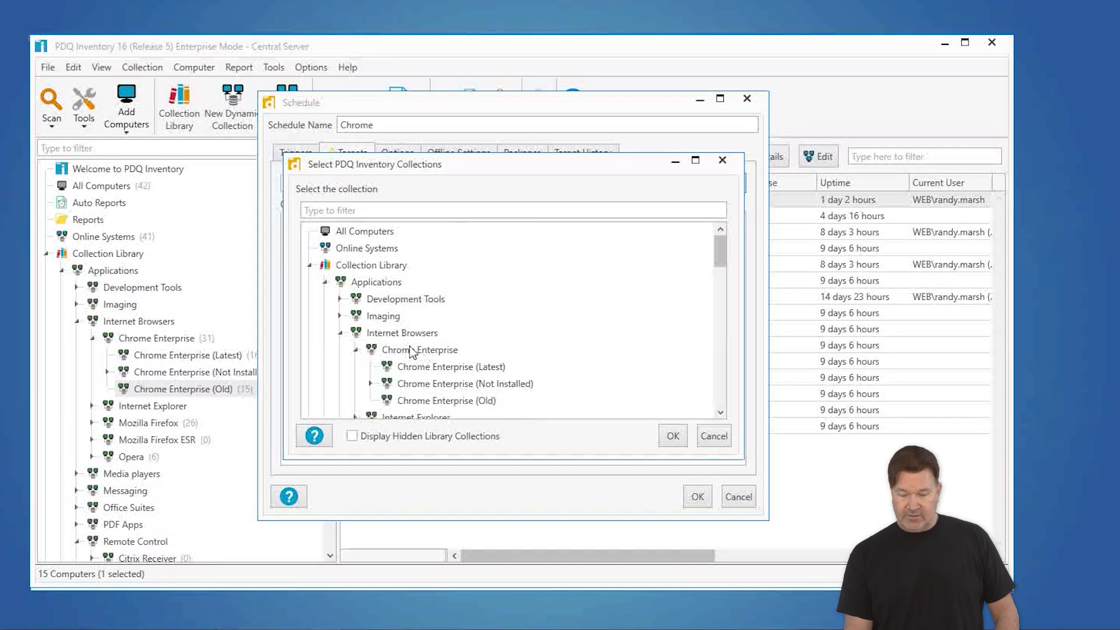
{"action": "left_click", "coordinate": [443, 402]}
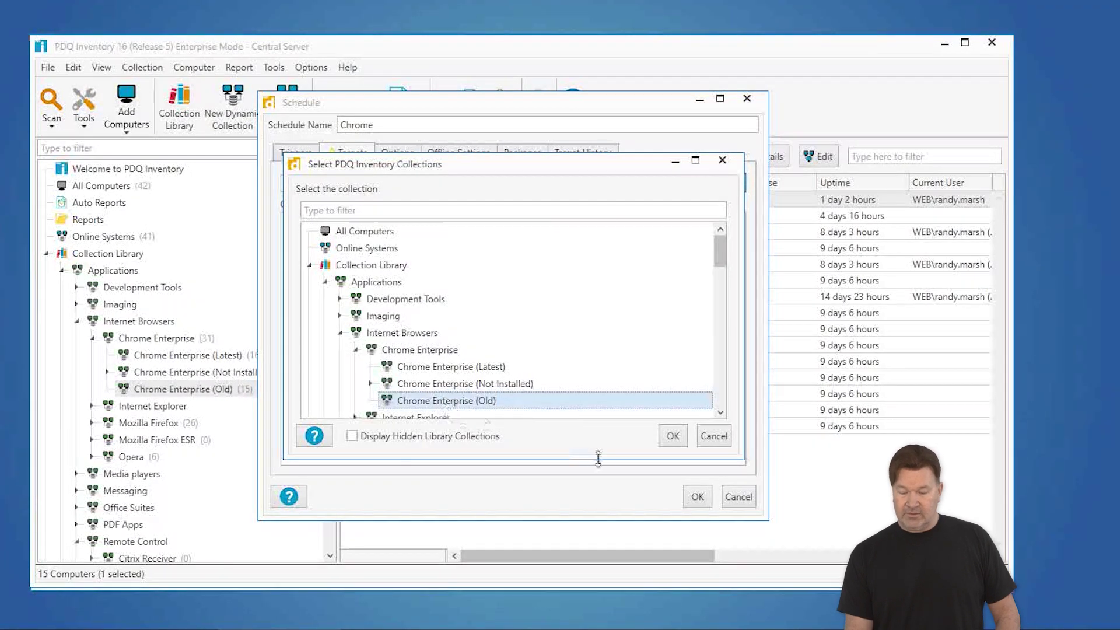
{"action": "left_click", "coordinate": [672, 436]}
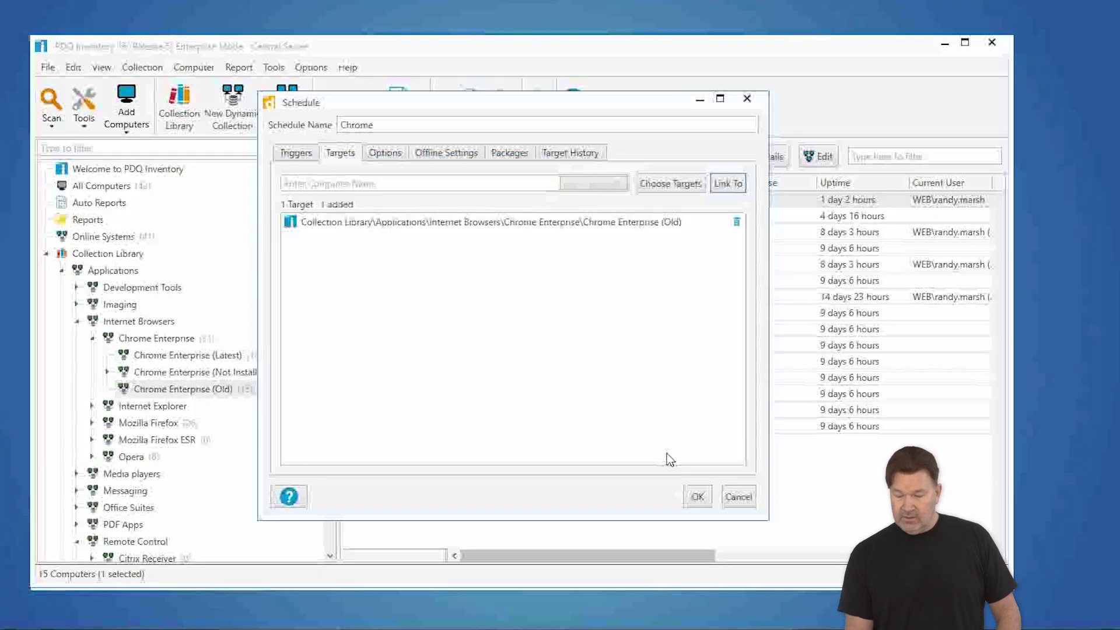
{"action": "left_click", "coordinate": [386, 154]}
{"action": "left_click", "coordinate": [357, 351]}
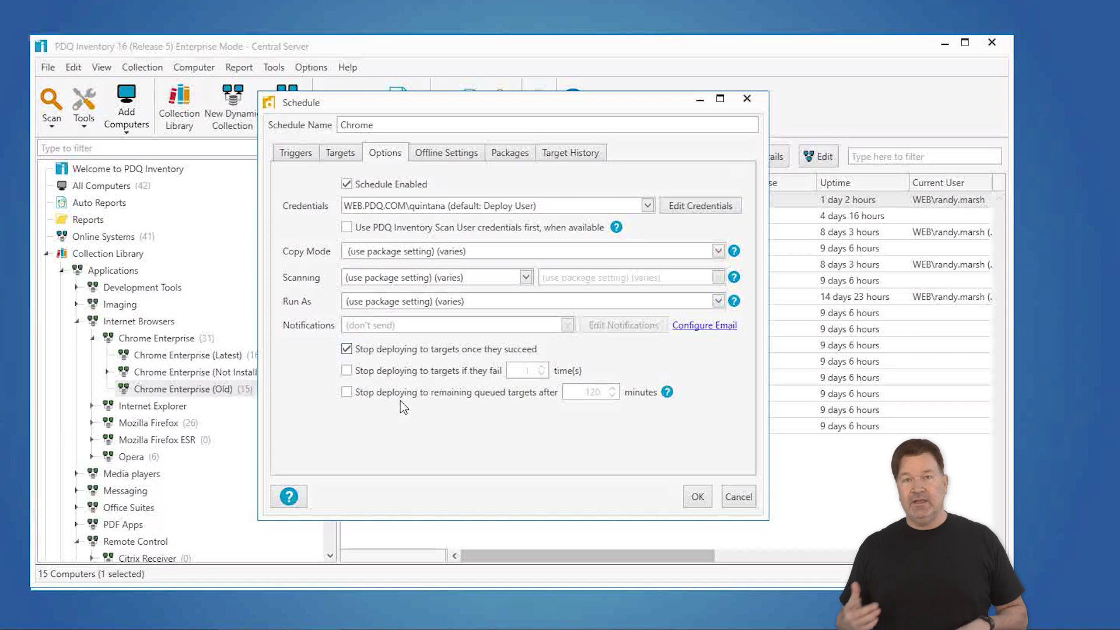
Confirm the Chrome Schedule dialog with OK to save it
{"action": "left_click", "coordinate": [698, 497]}
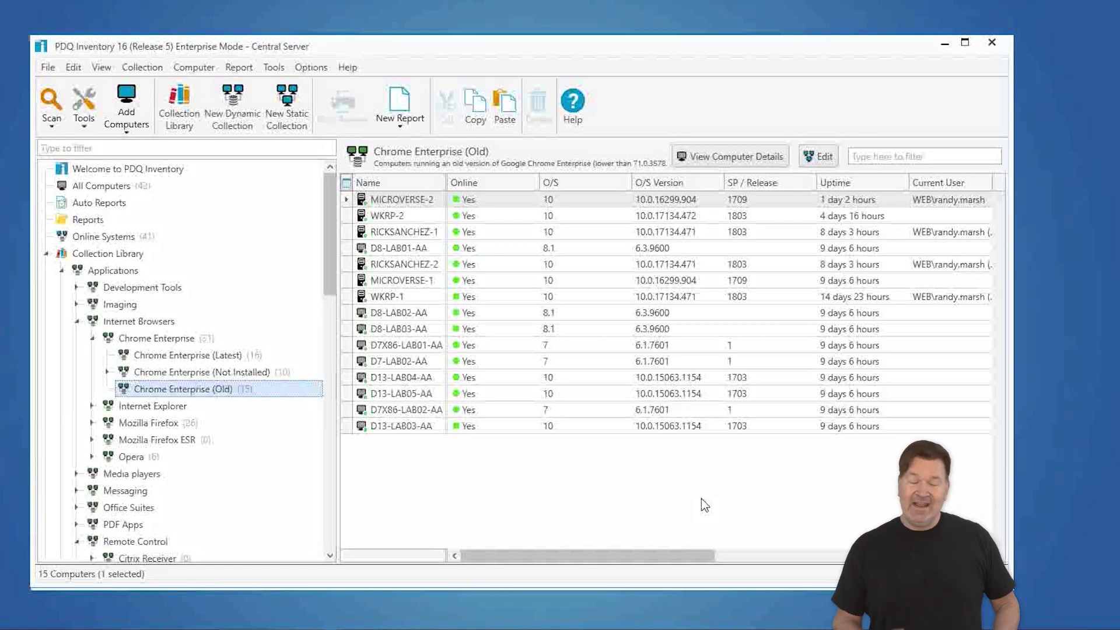